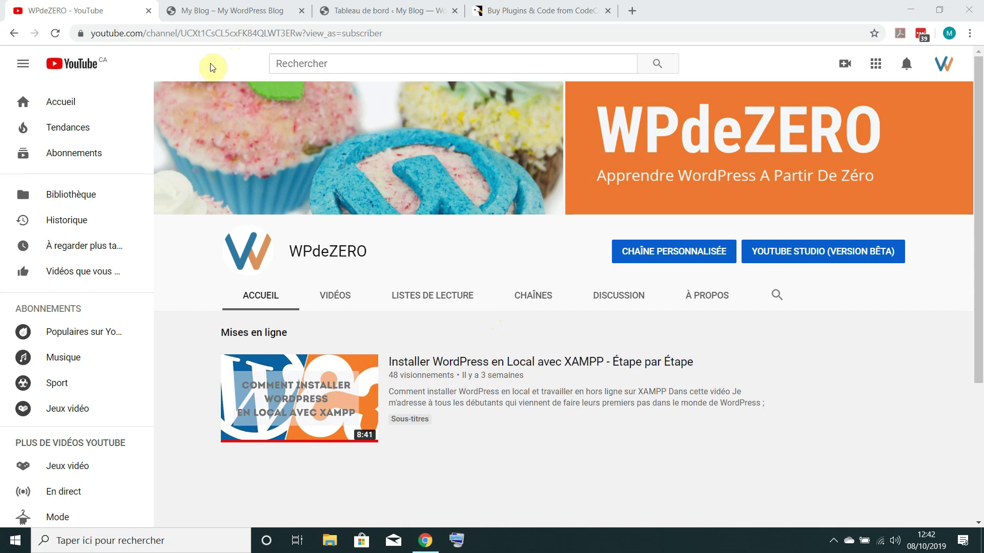
- Look over the public home page of the My Blog site
click(228, 10)
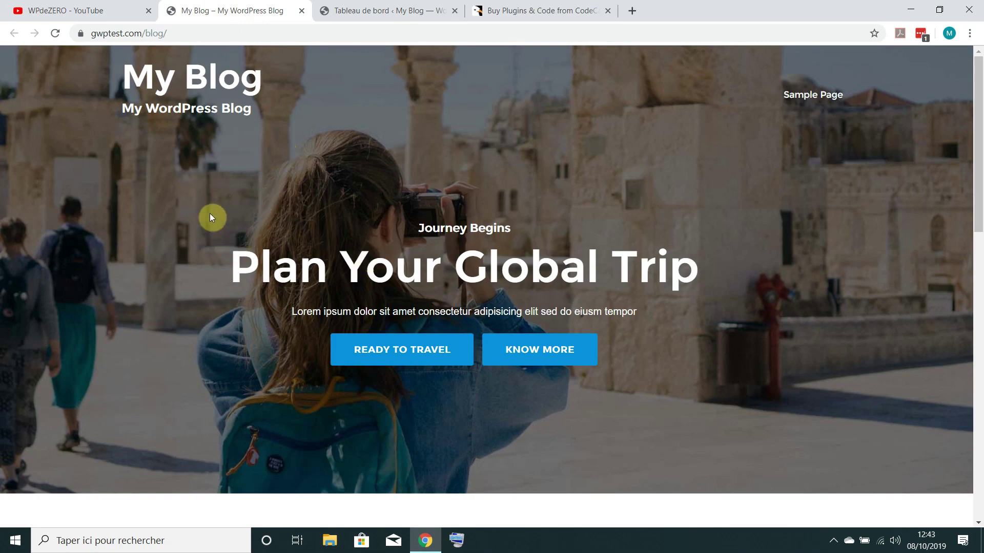
scroll(217, 196, down, 5)
scroll(218, 197, up, 5)
- Switch to the blog's WordPress dashboard and open the page for adding new plugins
click(381, 15)
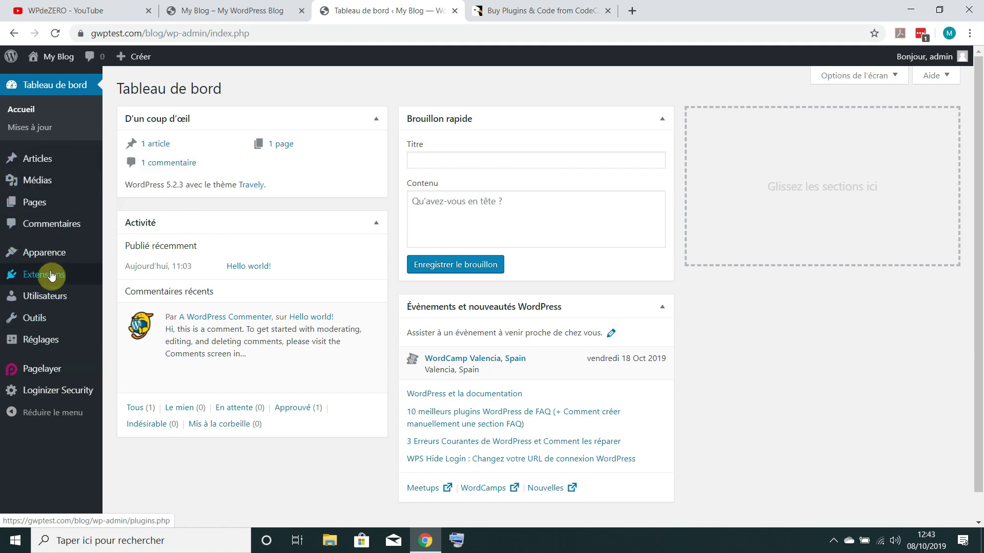
mouse_move(46, 275)
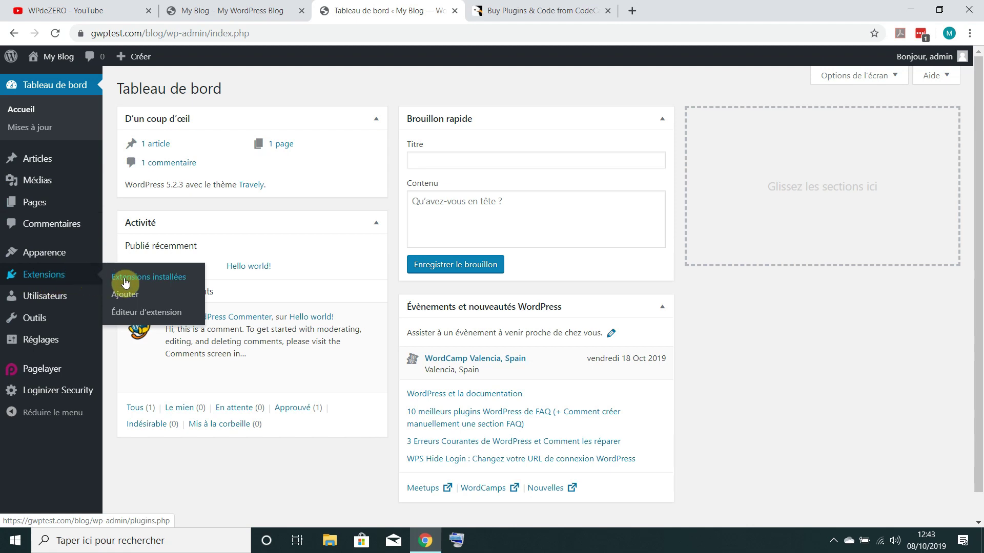
click(132, 300)
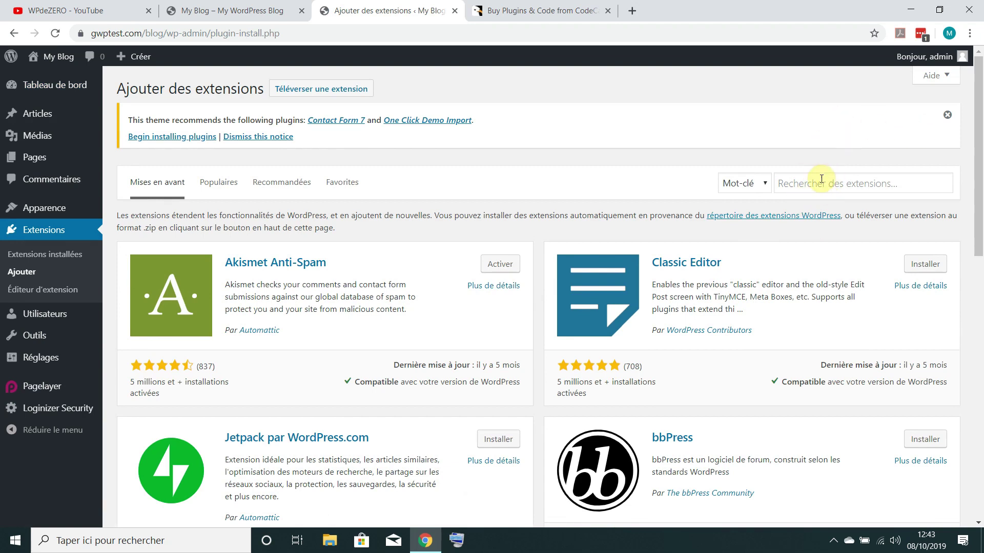
- Search the available plugins for "yoast seo", then install and activate Yoast SEO
click(822, 183)
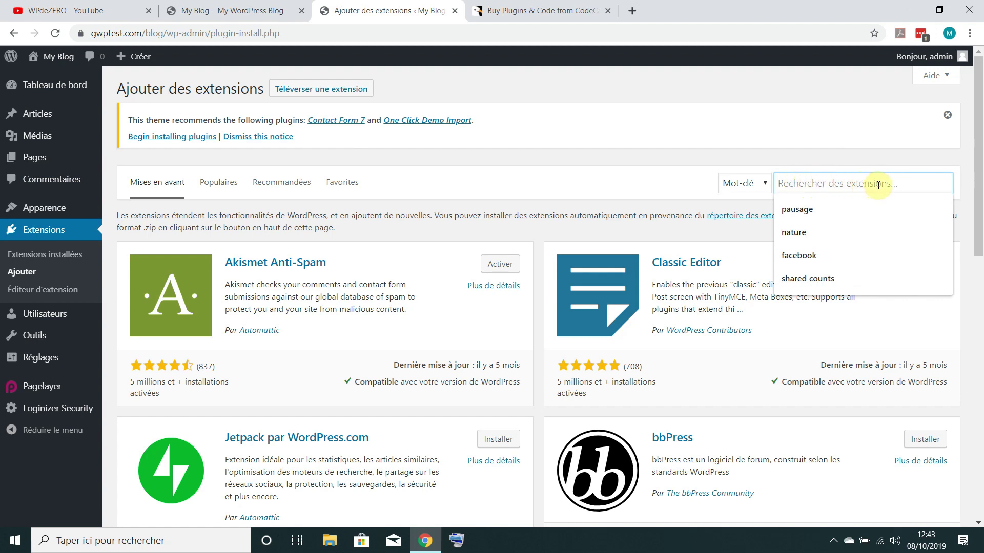
text(yoa)
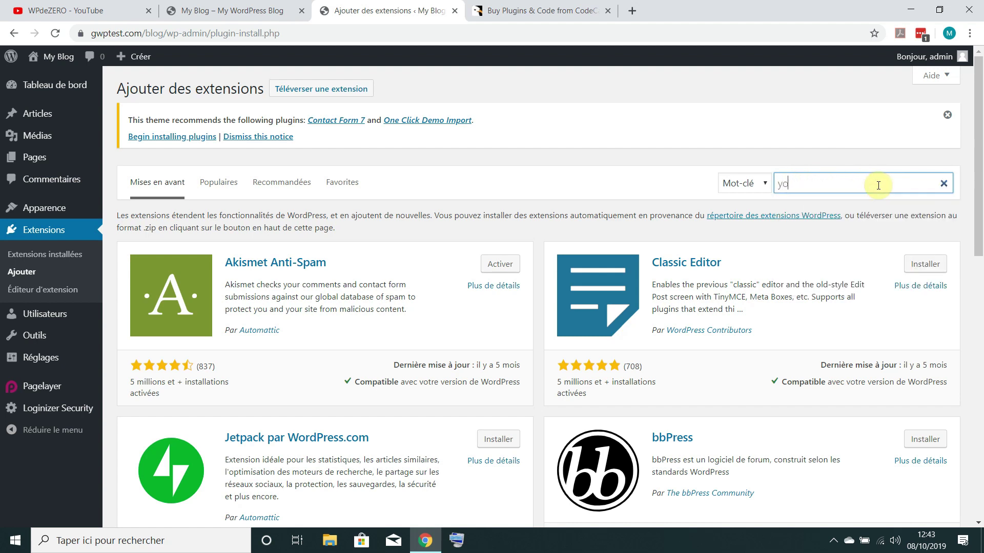
text(st seo)
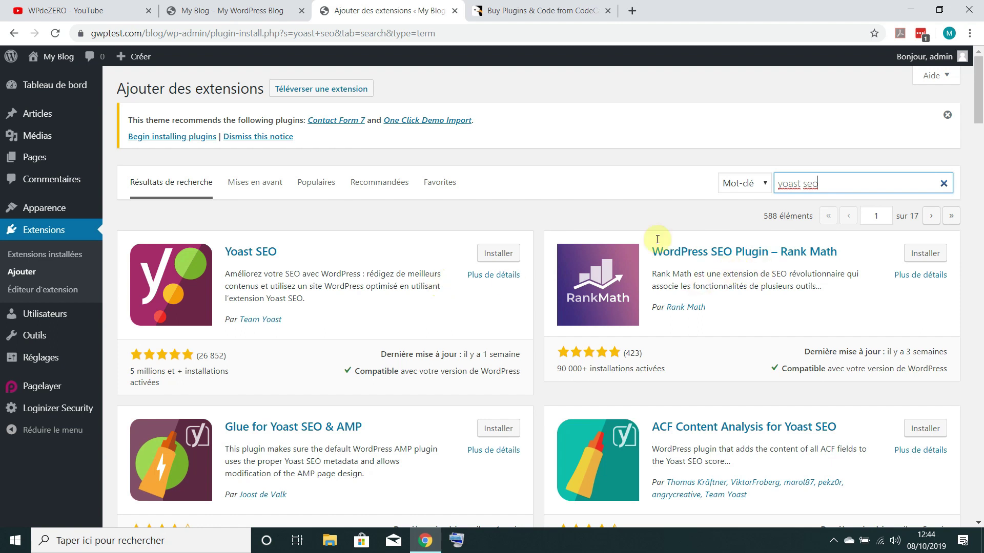
click(500, 254)
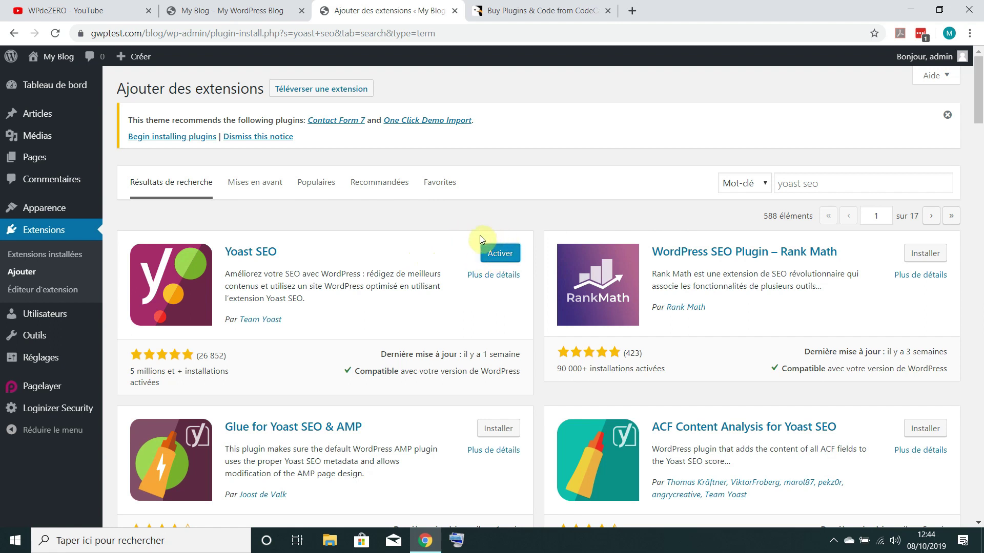
click(503, 256)
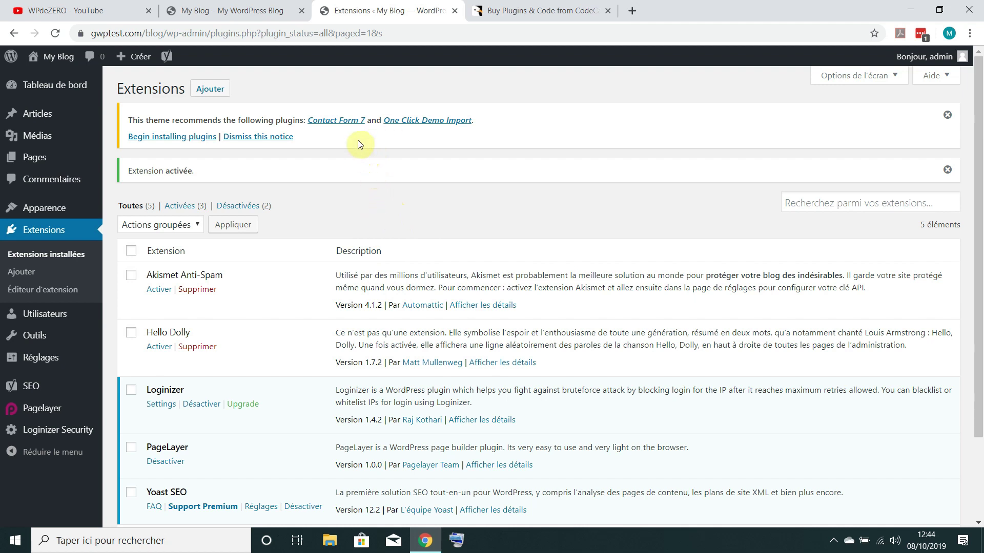
- Search Google for "plugins wordpress" in a new browser tab and open the WordPress.org plugin directory, dismissing the translation offer
click(634, 11)
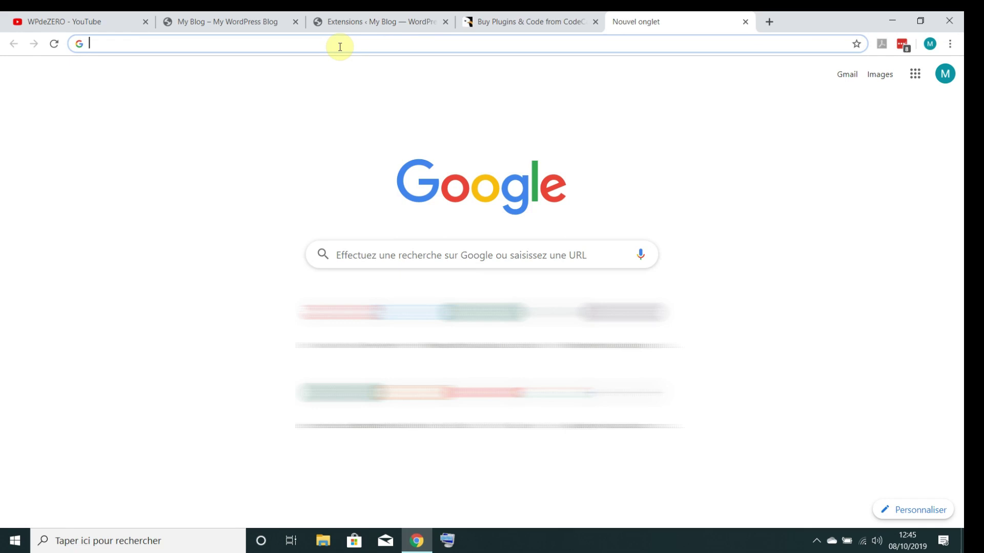
text(plu)
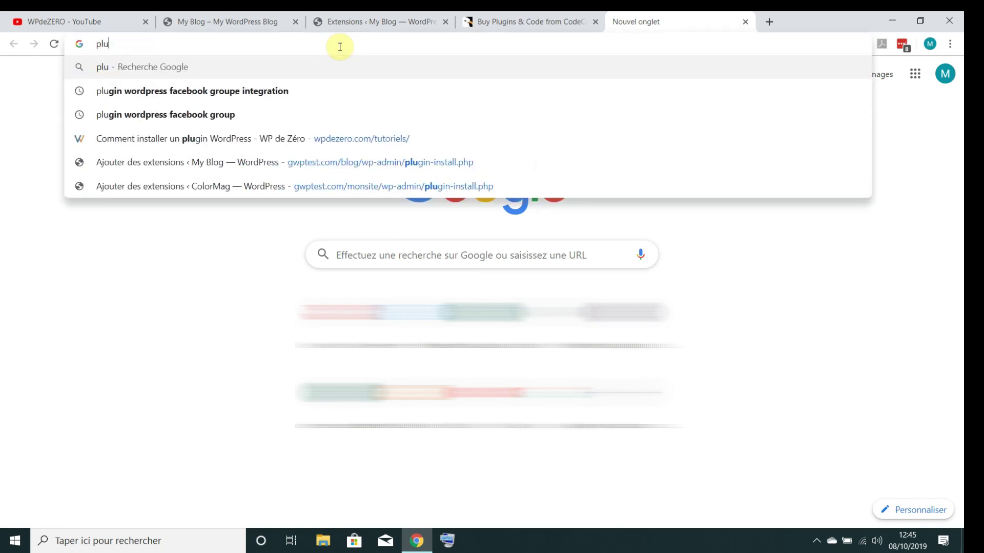
text(gins)
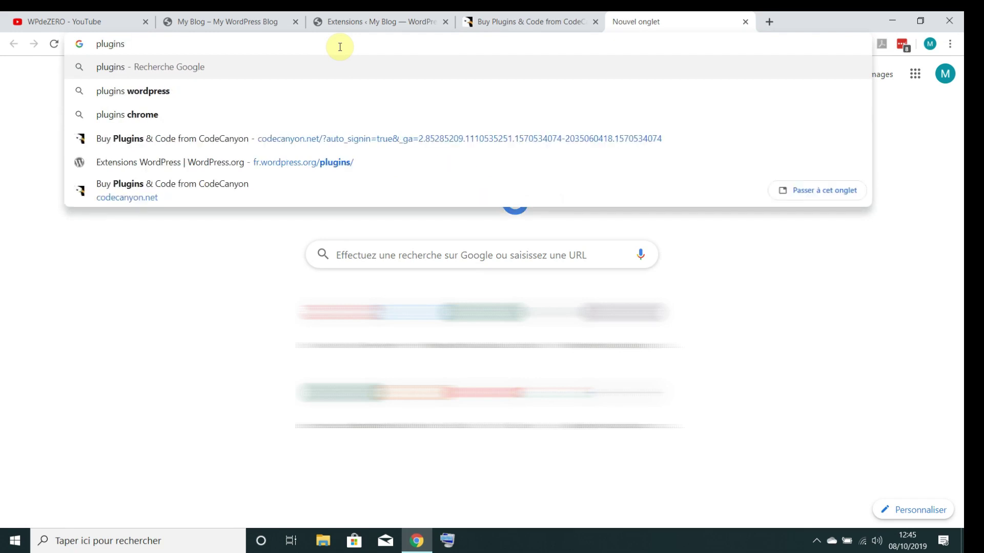
text( wordp)
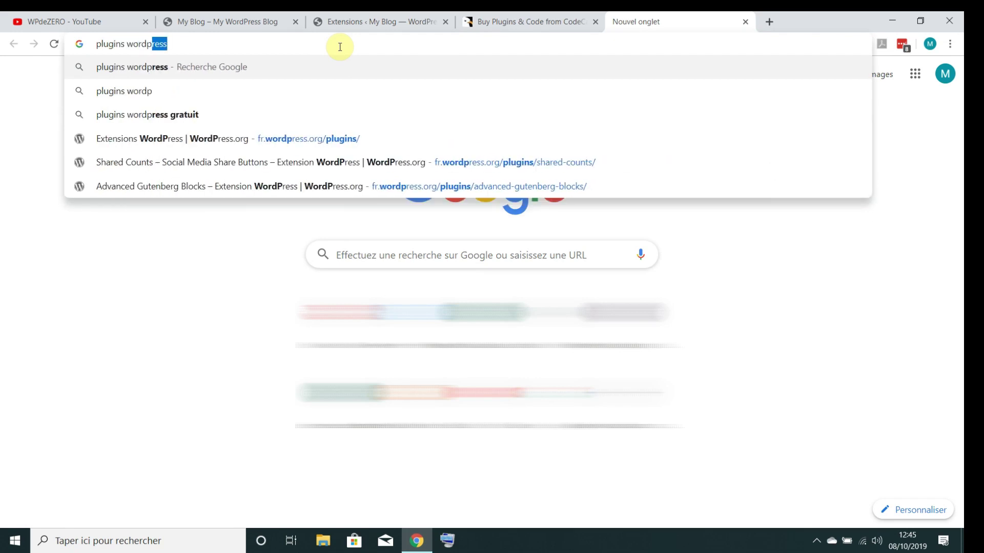
text(ress)
key(Return)
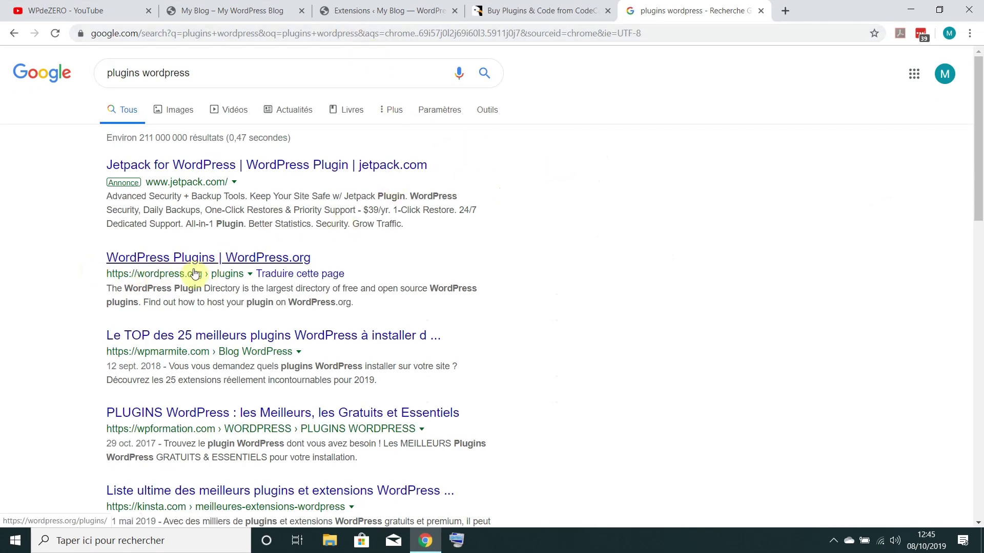
click(204, 261)
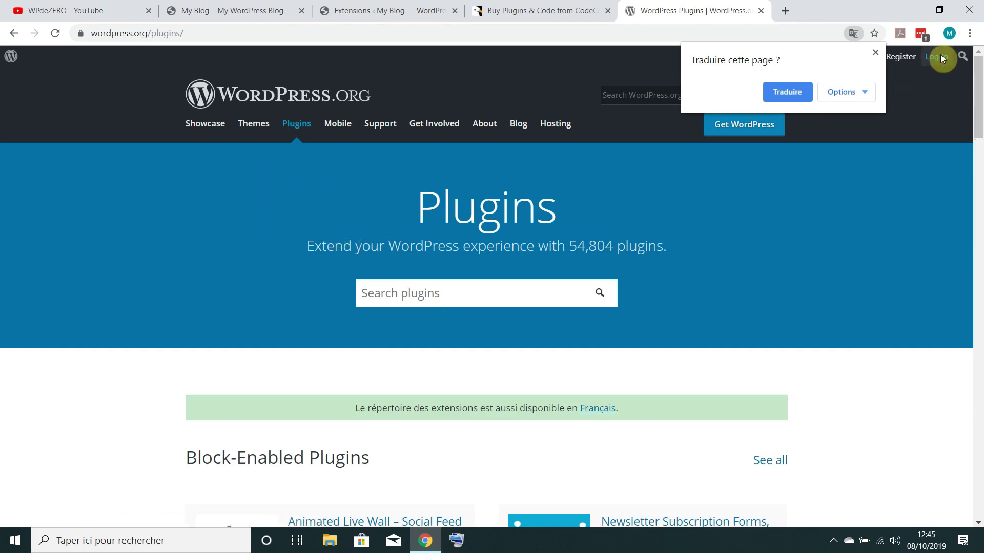
click(875, 52)
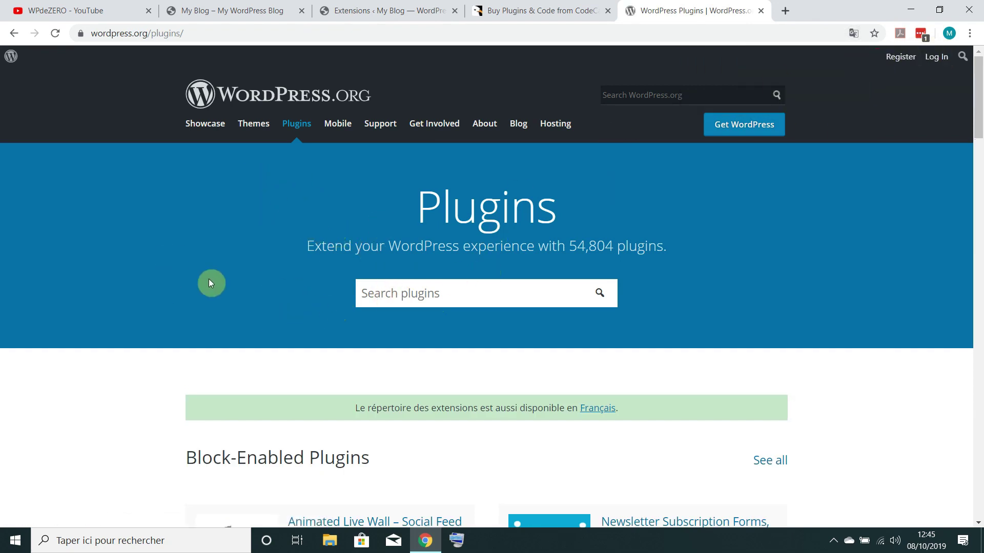
- Search the plugin directory for "shared counts" and open the Shared Counts – Social Media Share Buttons page
click(436, 293)
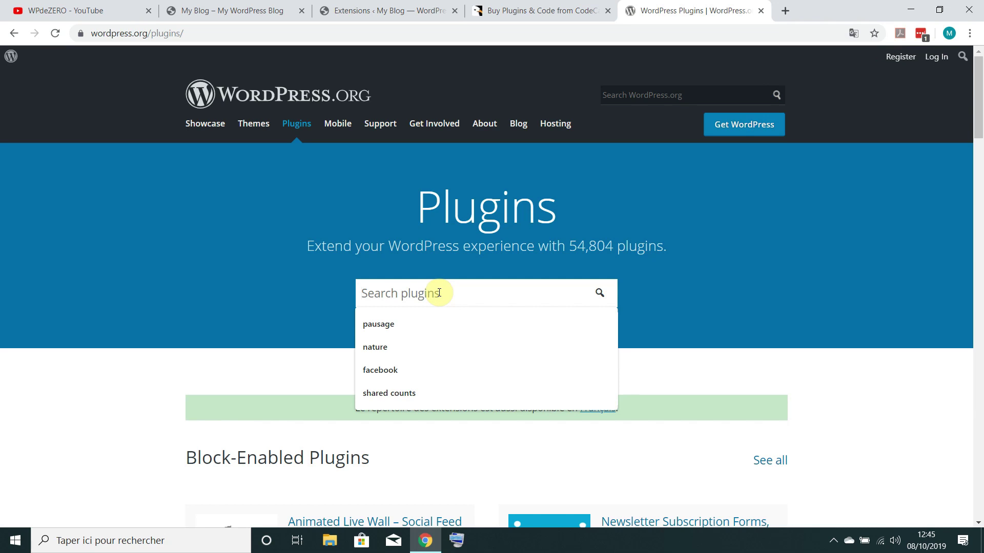
text(sha)
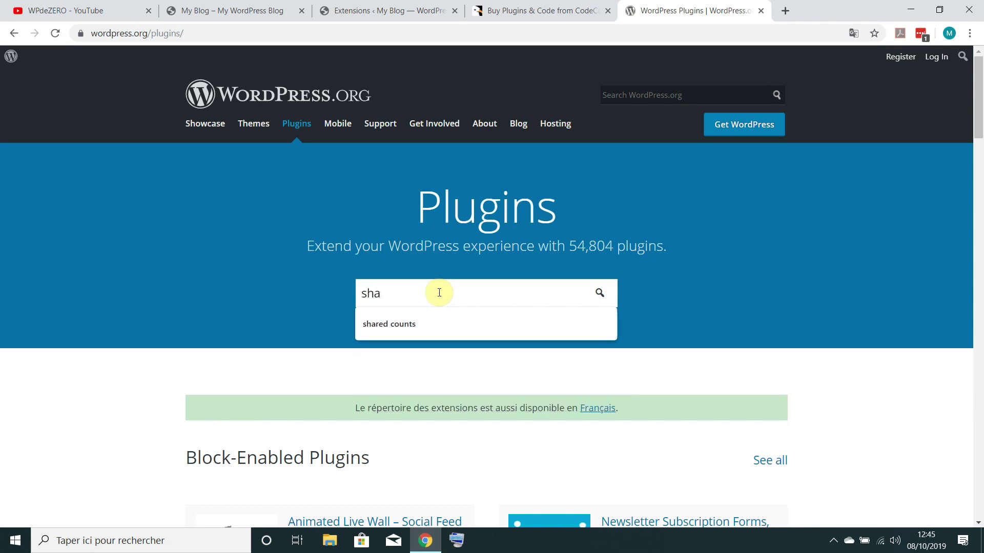
text(red counts)
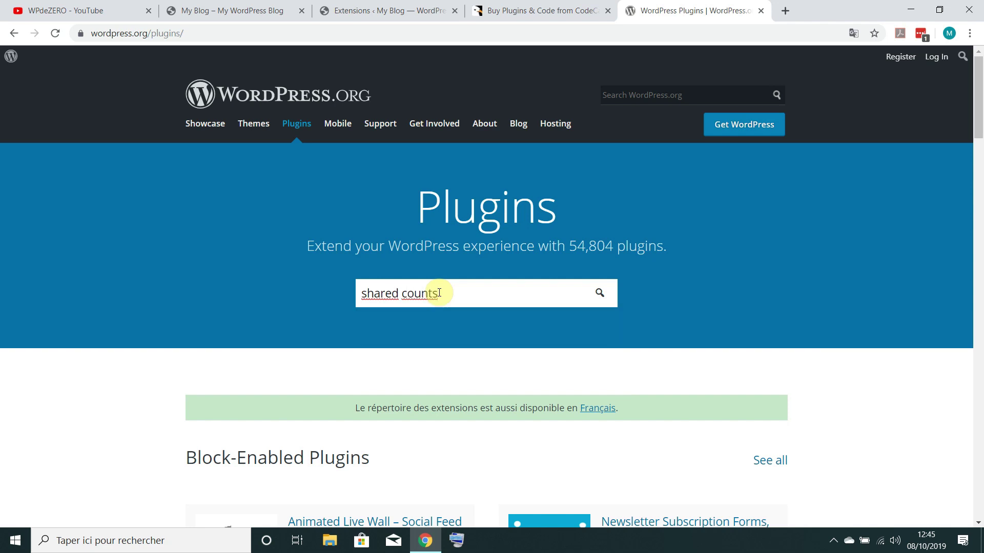
key(Return)
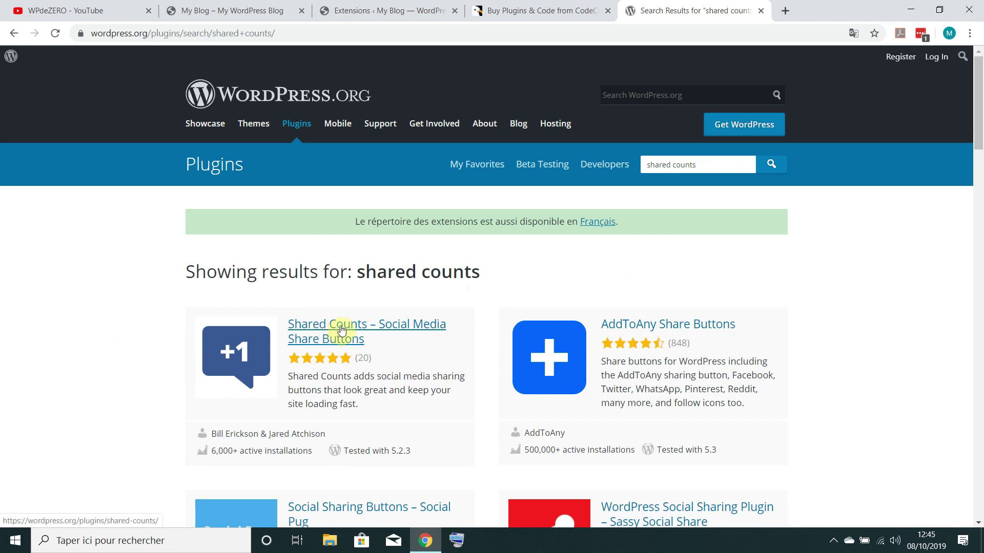
click(315, 333)
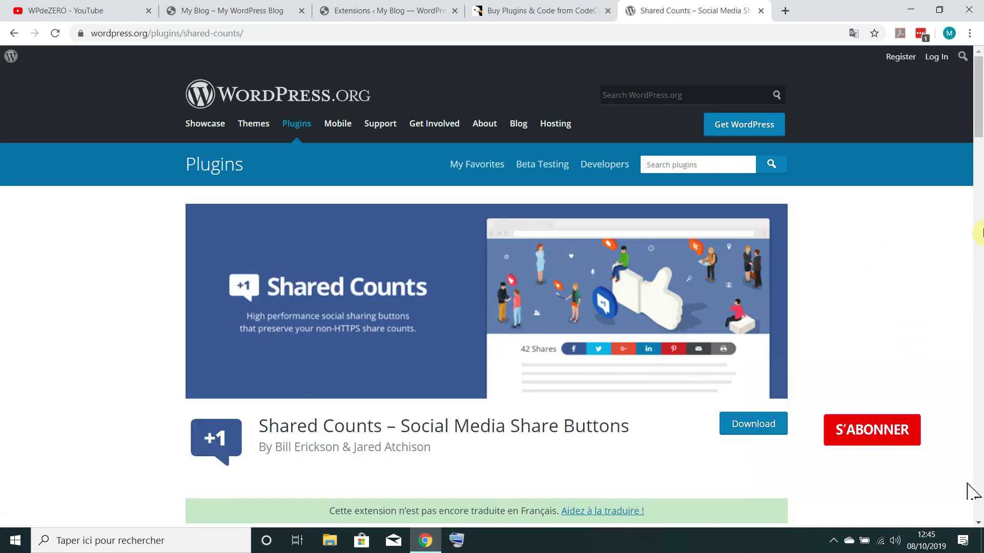
- Download the Shared Counts plugin as shared-counts.1.3.0.zip and show the file in its download folder
scroll(897, 275, down, 3)
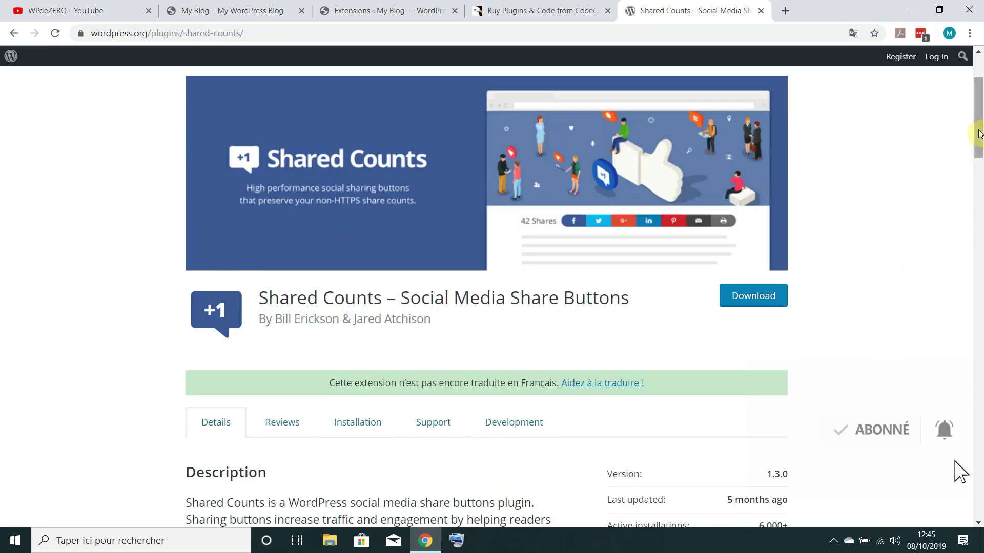
mouse_move(979, 133)
mouse_down()
mouse_move(978, 116)
mouse_move(975, 132)
mouse_up()
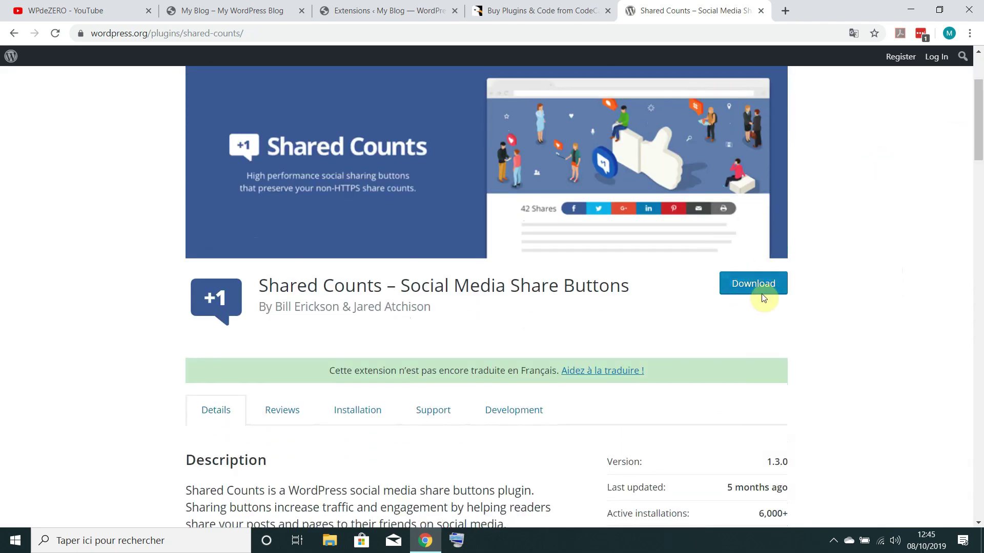
click(760, 285)
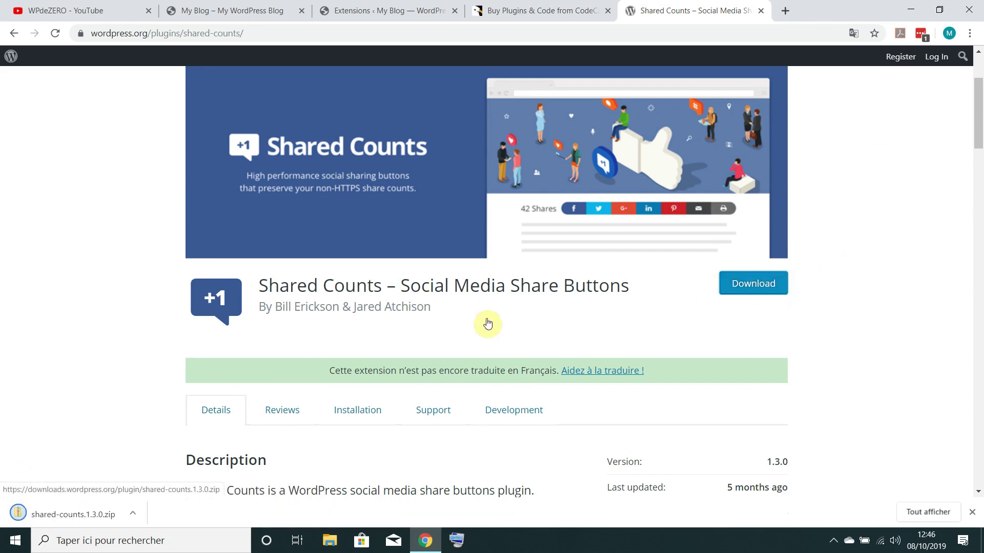
click(134, 514)
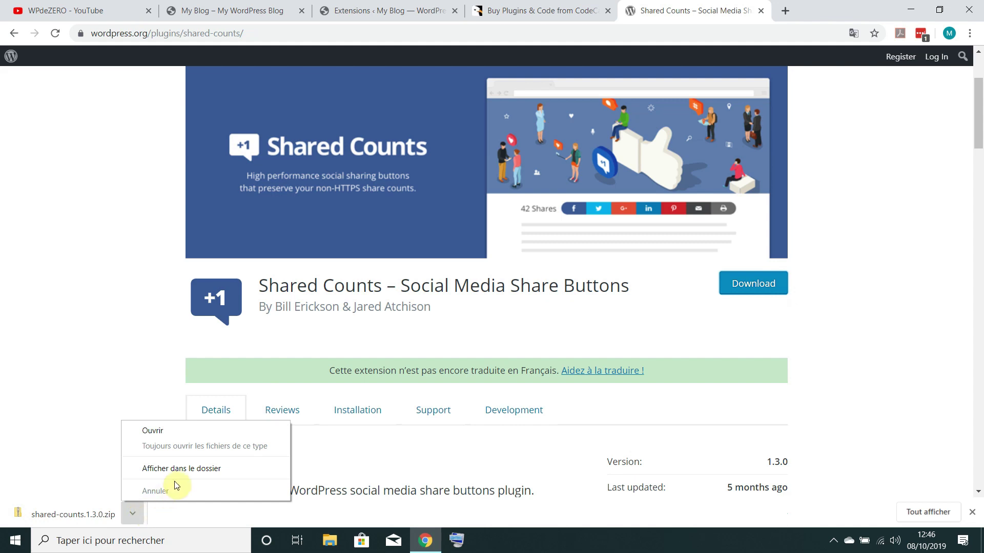
click(182, 470)
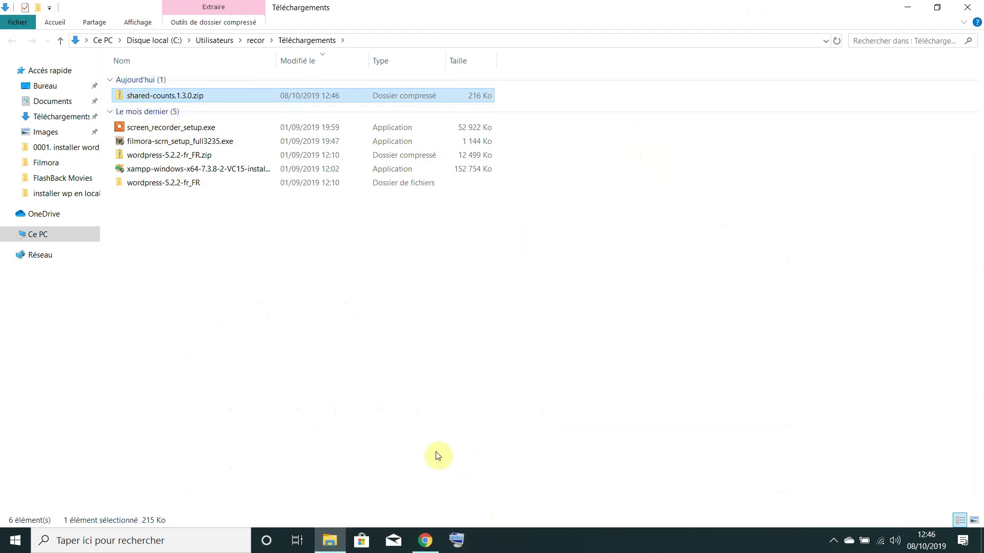
- Return to the WordPress dashboard in Chrome and open the plugin upload form on the page for adding plugins
click(425, 542)
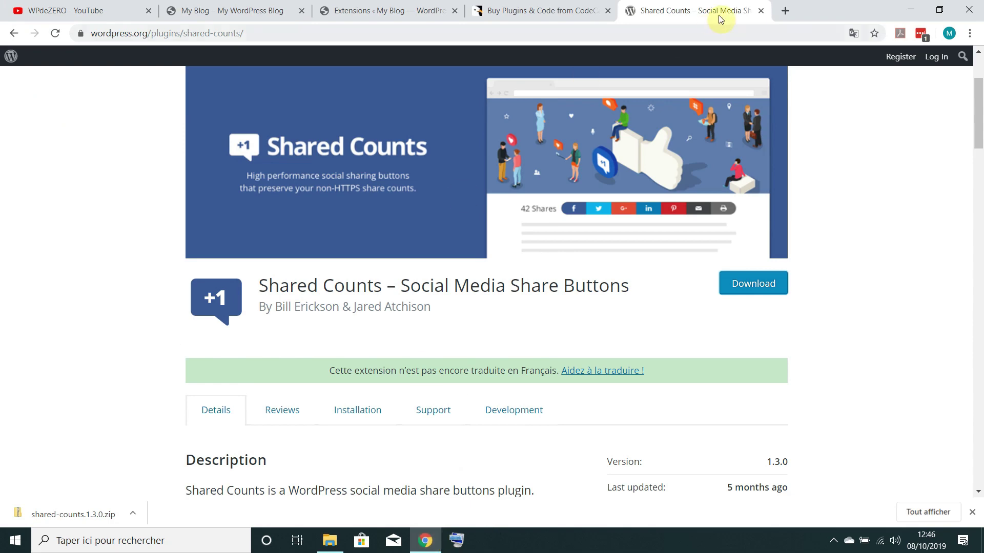
click(260, 16)
click(367, 15)
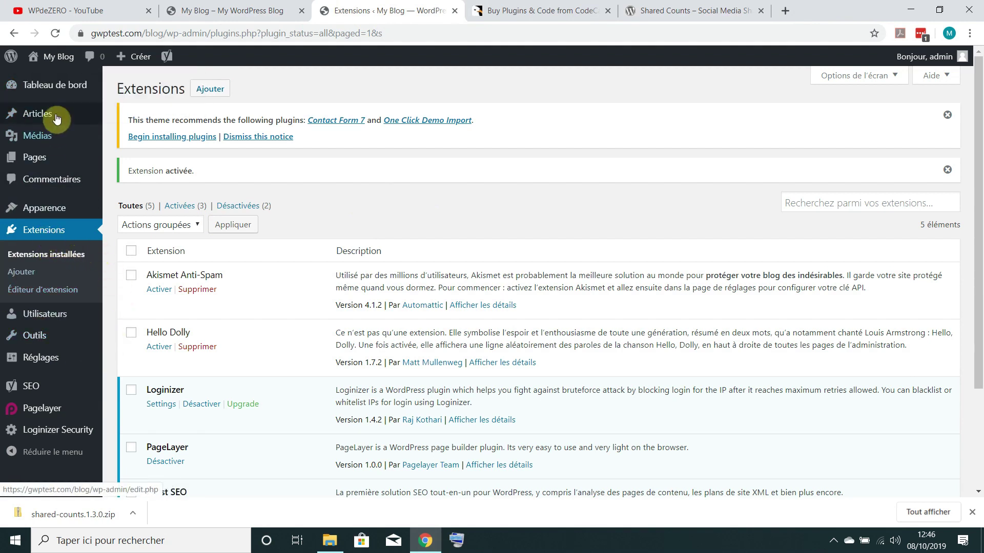
click(28, 276)
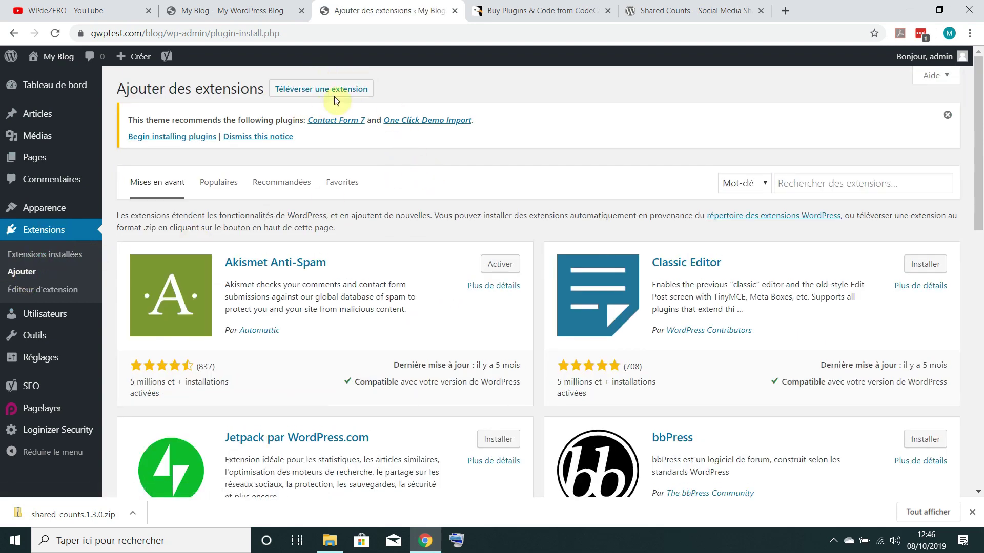
click(306, 97)
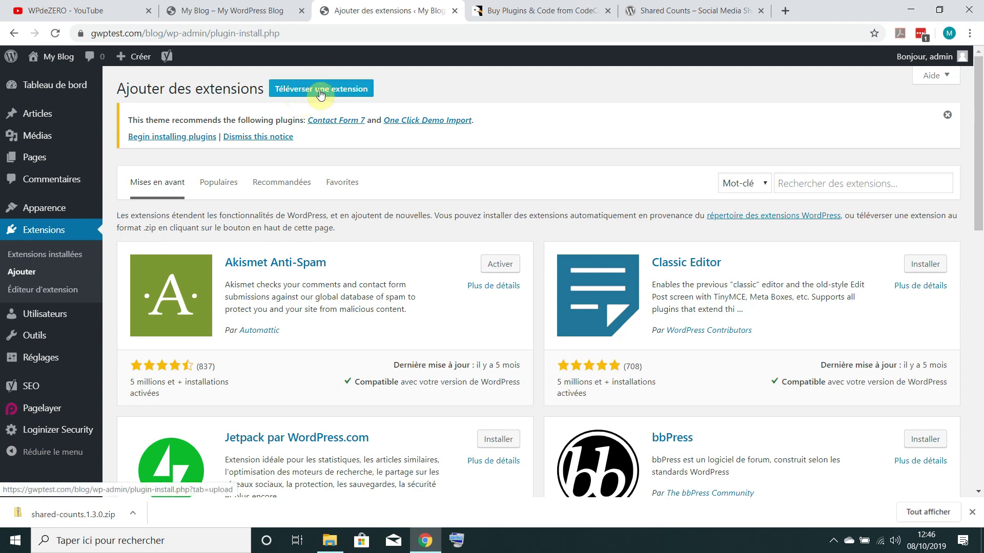
click(320, 93)
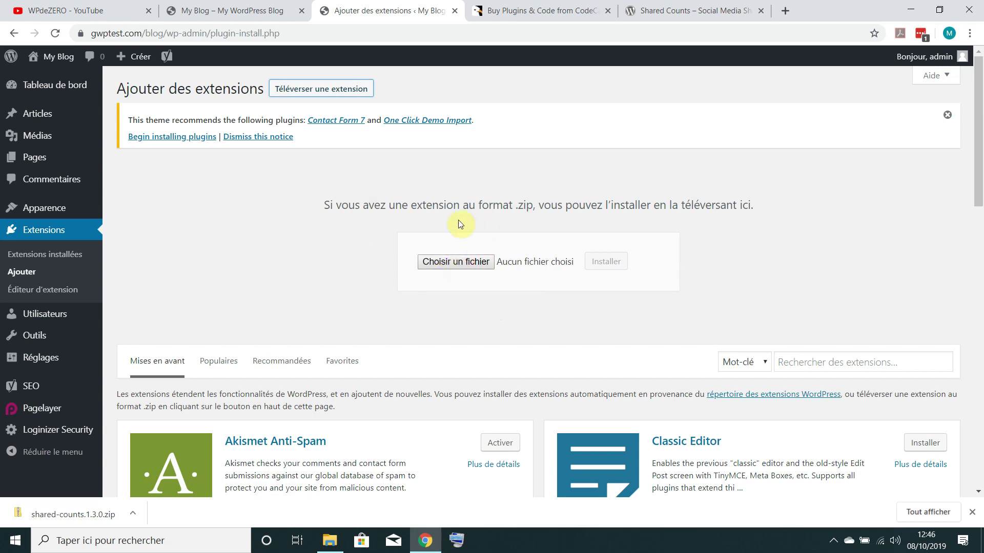
- Choose shared-counts.1.3.0.zip from the Téléchargements folder as the plugin file to upload
click(456, 264)
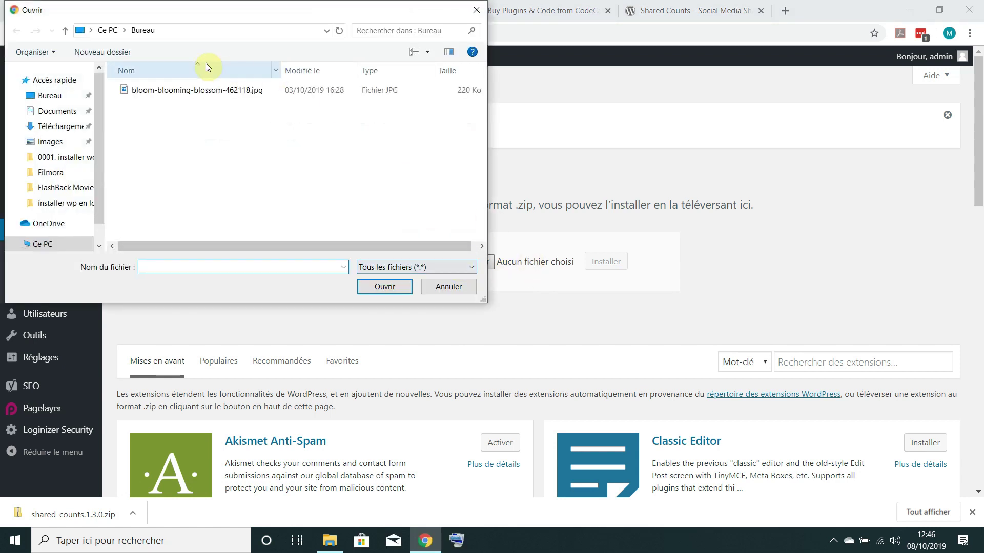
click(68, 126)
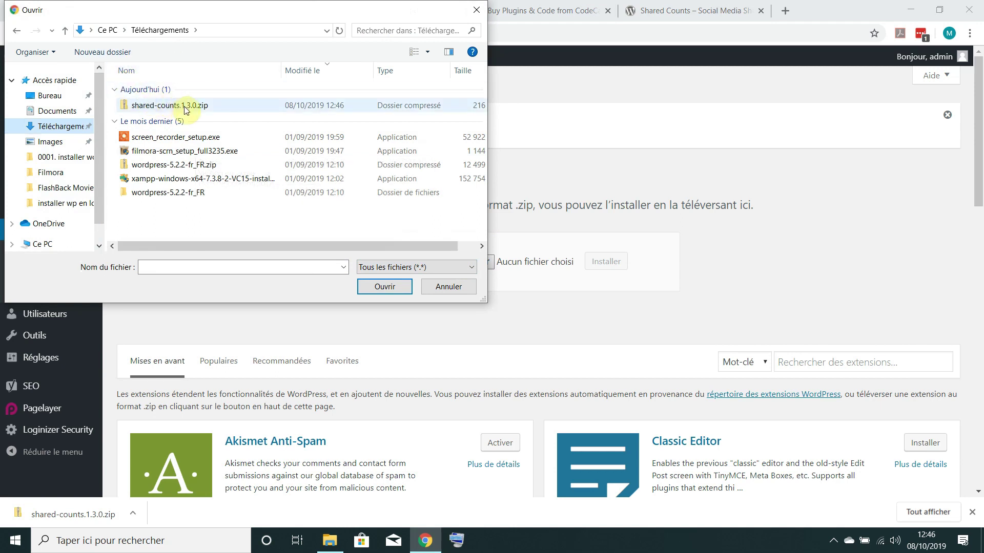
click(161, 108)
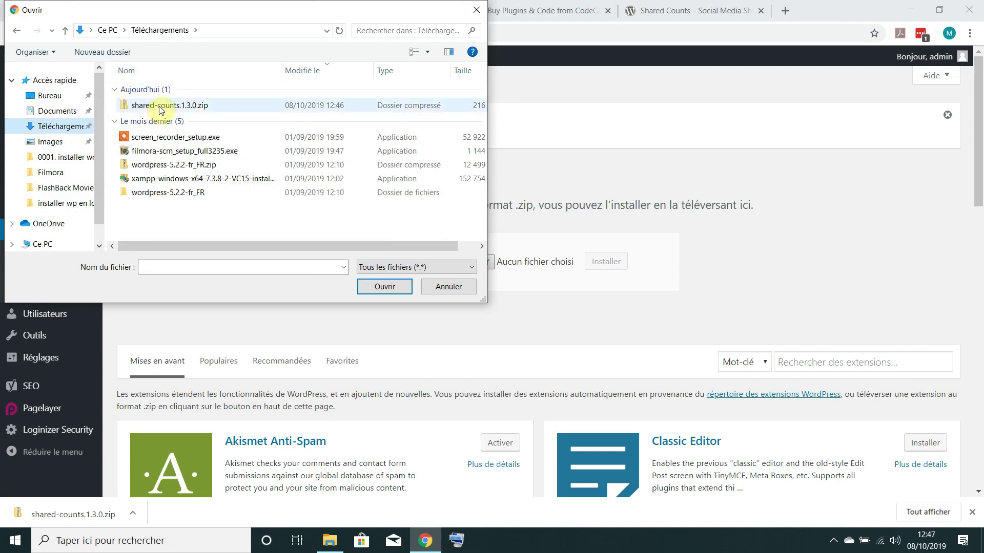
click(381, 286)
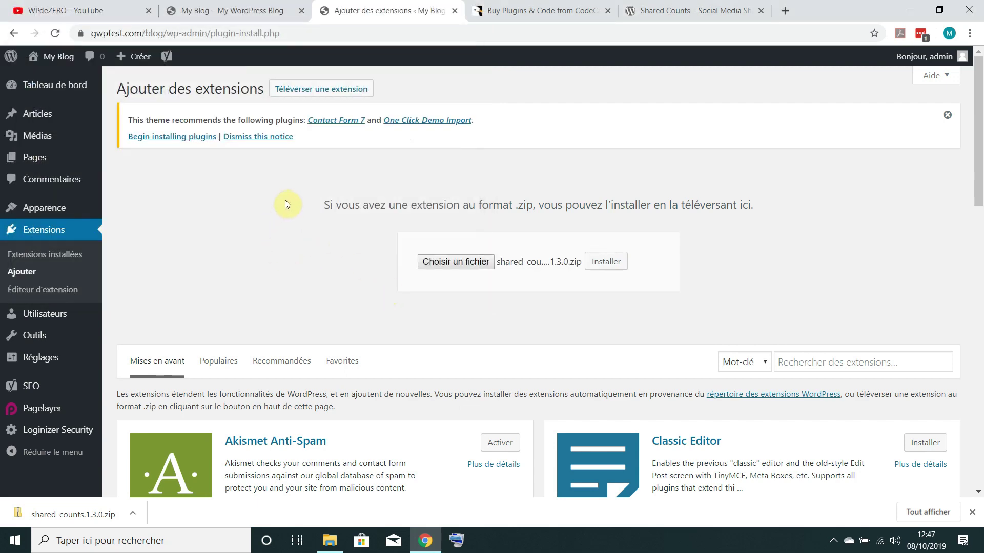
- Install the Shared Counts plugin from the selected shared-counts.1.3.0.zip file and activate it
click(614, 264)
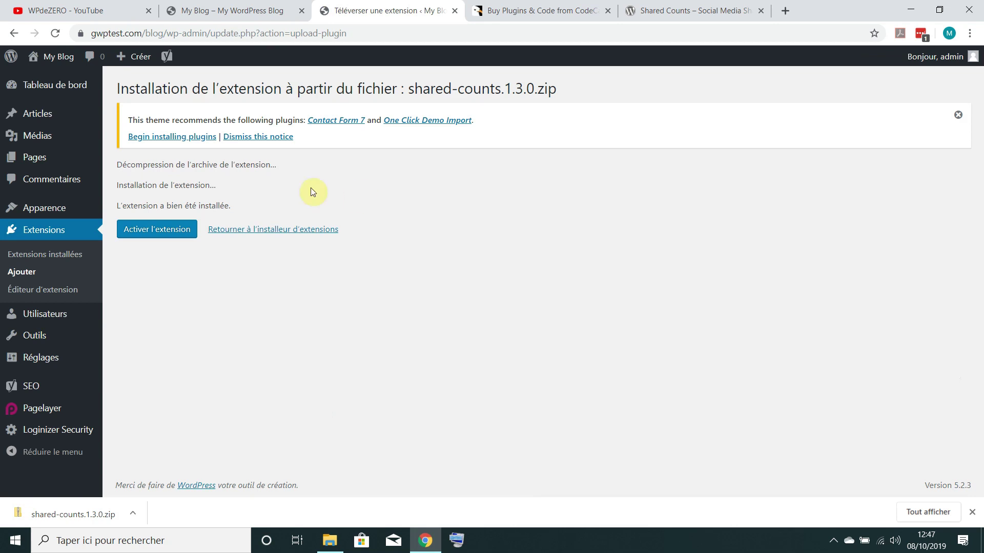
click(158, 235)
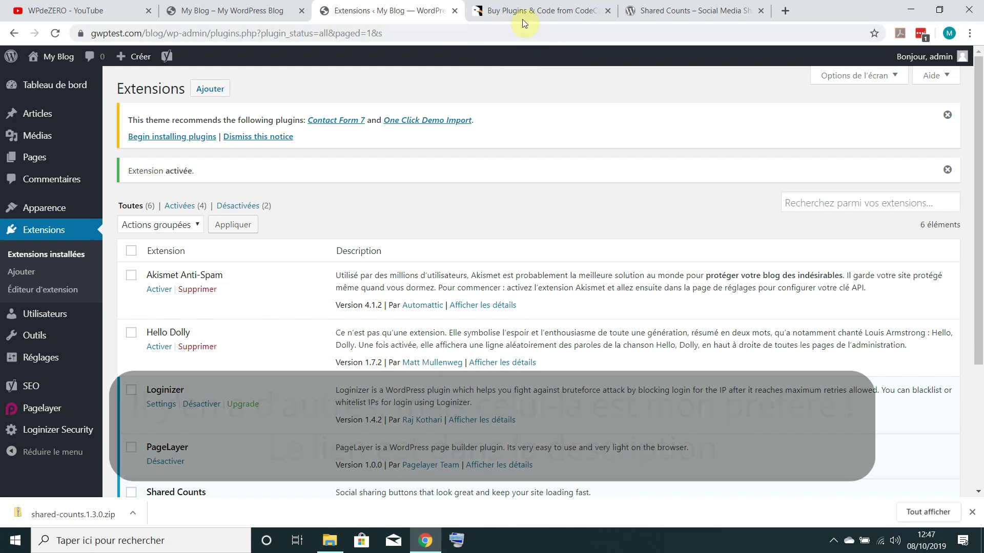
- Switch to the CodeCanyon site, dismiss the browser's download bar and open the Membership category of WordPress plugins
click(523, 20)
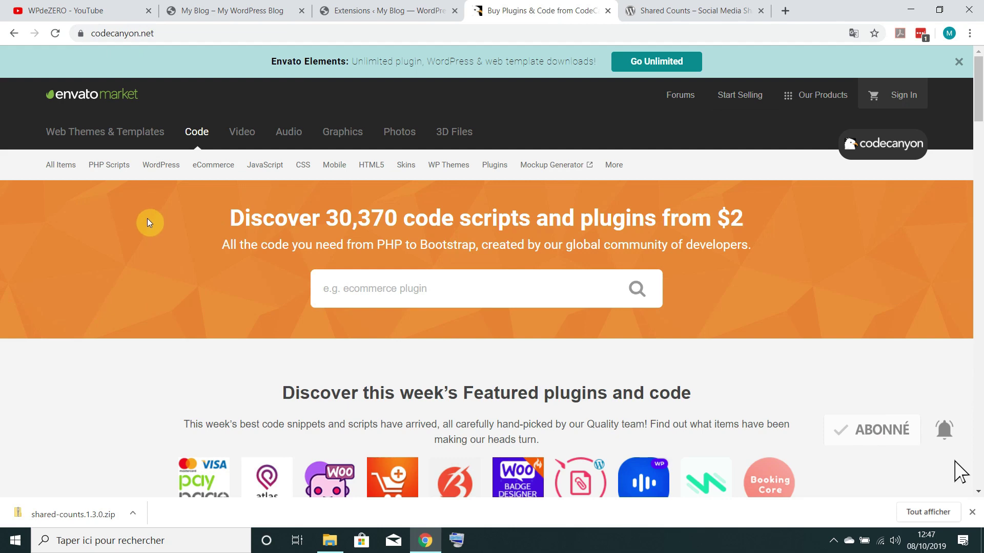
click(972, 512)
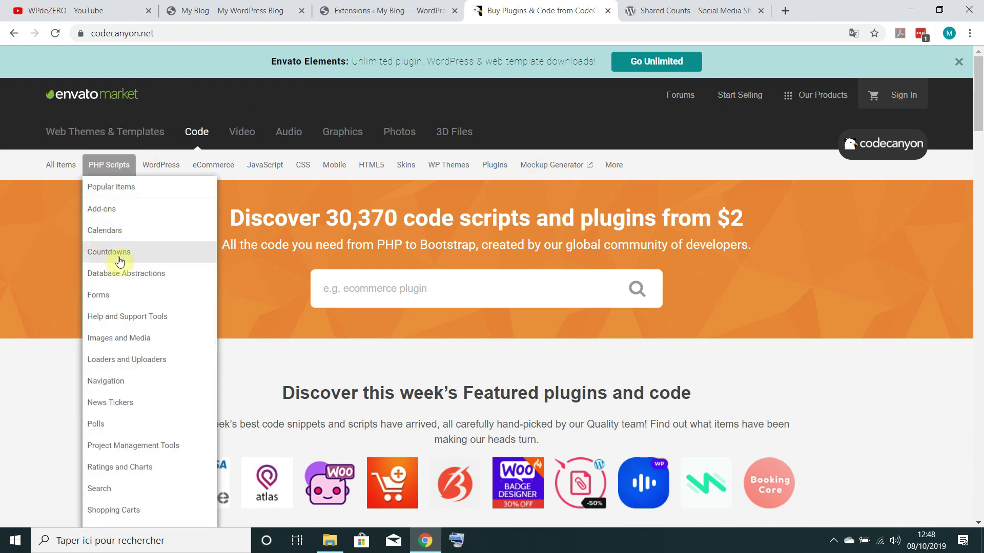
mouse_move(164, 166)
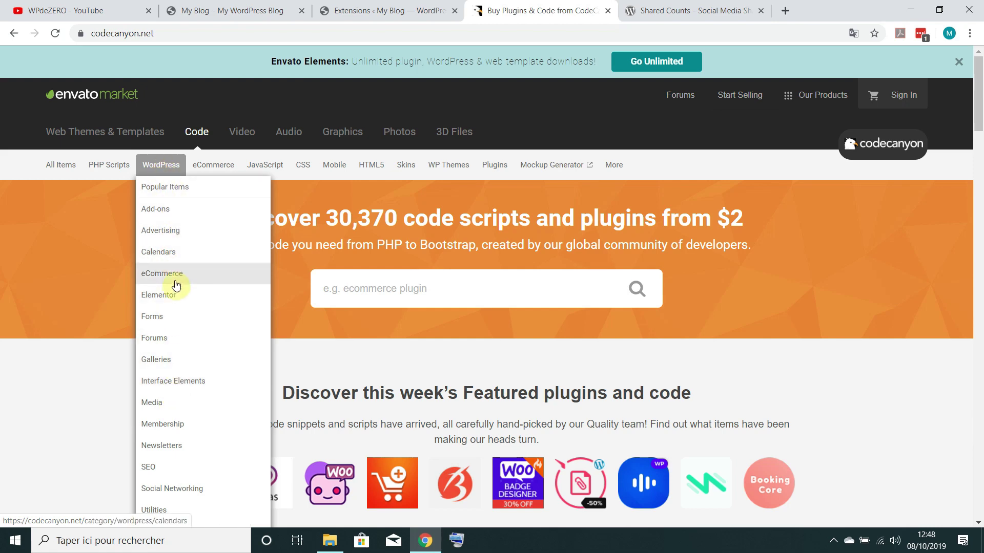
click(161, 430)
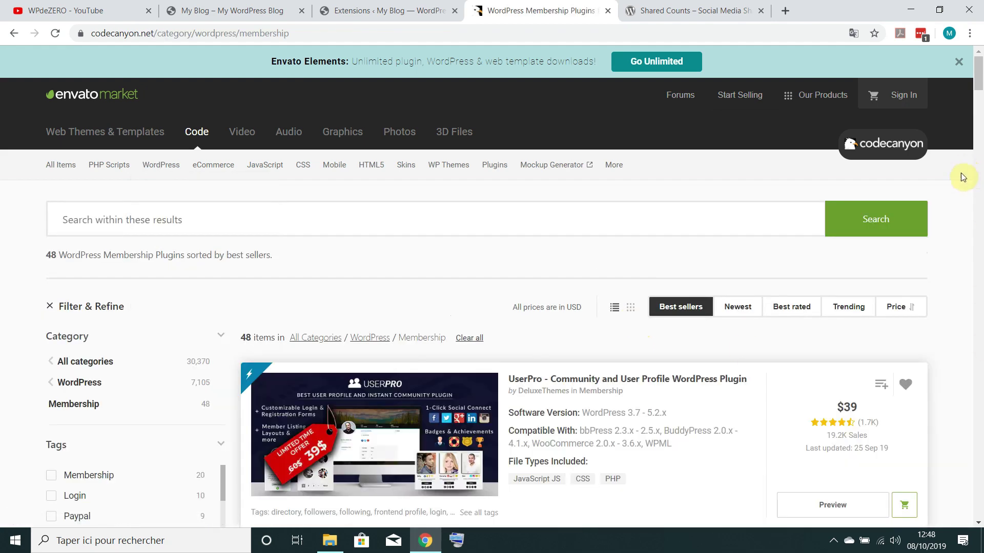
- Browse the best-selling WordPress membership plugins and open the page of UserPro - Community and User Profile WordPress Plugin
scroll(951, 243, down, 9)
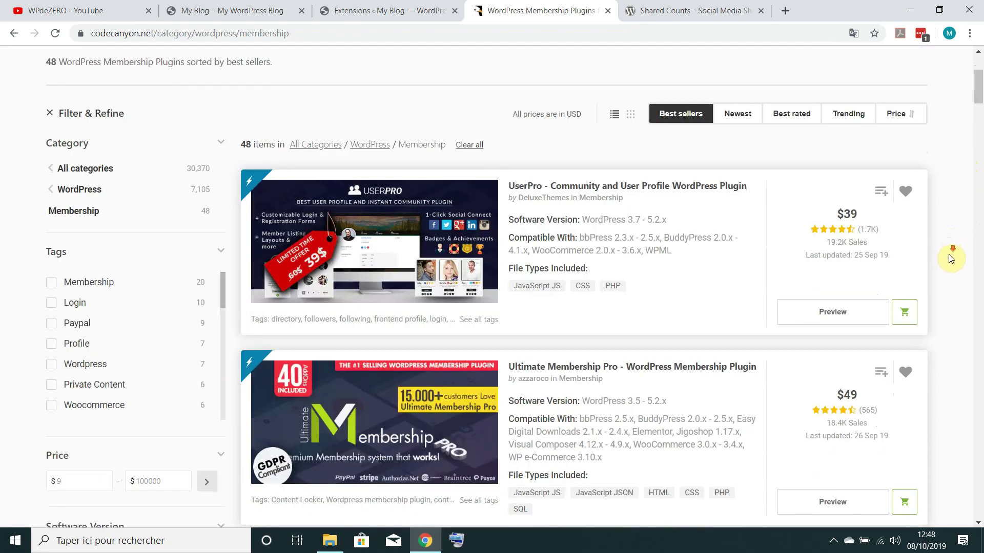
scroll(951, 256, down, 4)
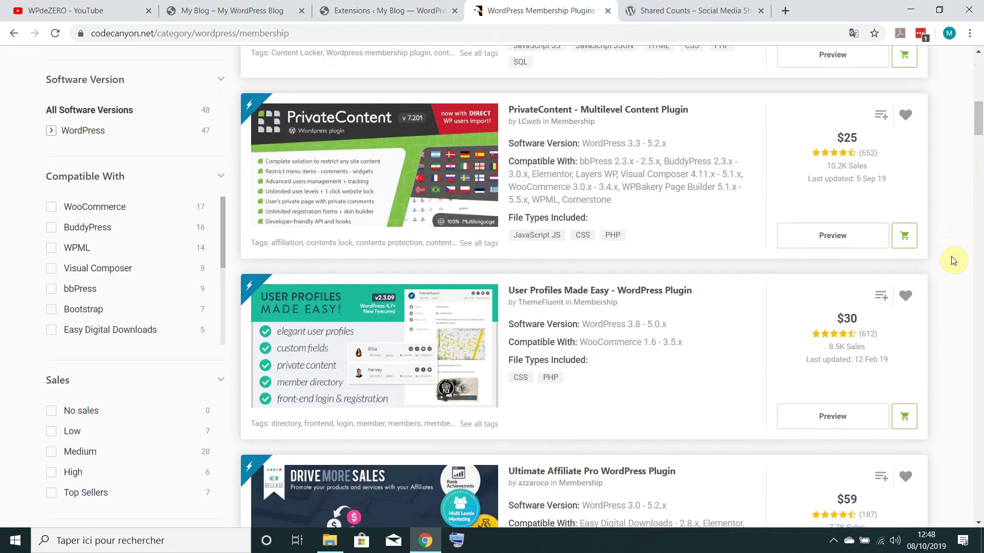
scroll(951, 256, down, 4)
scroll(951, 256, down, 6)
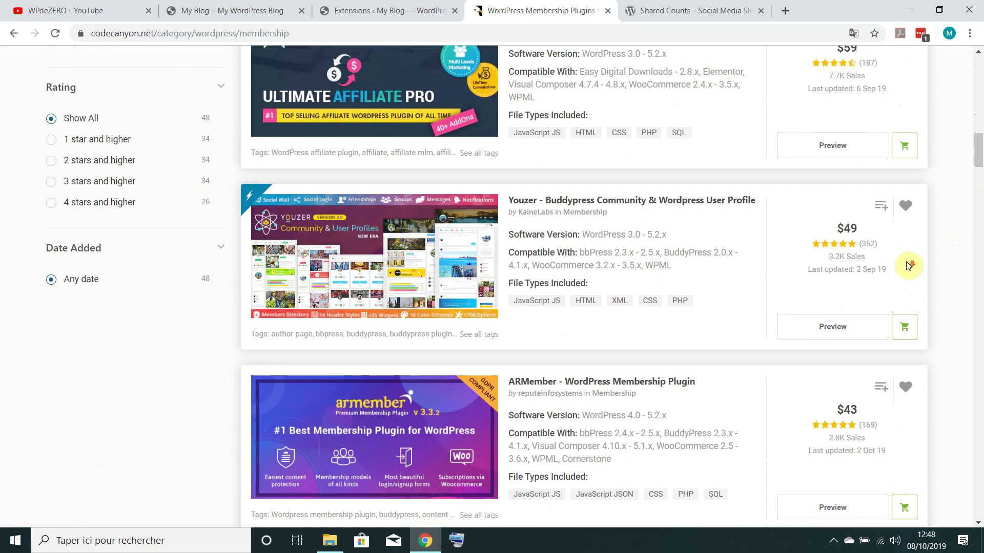
scroll(908, 265, up, 20)
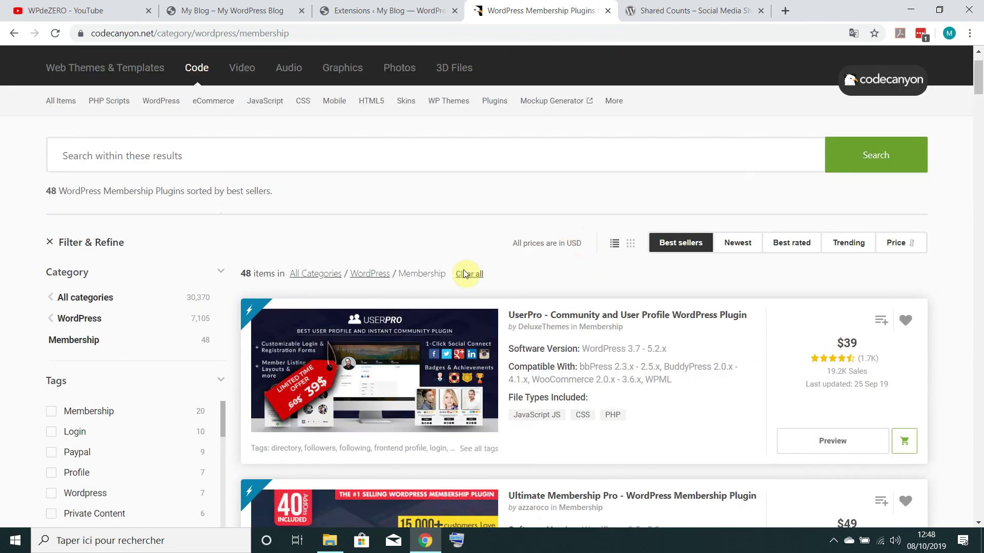
click(543, 320)
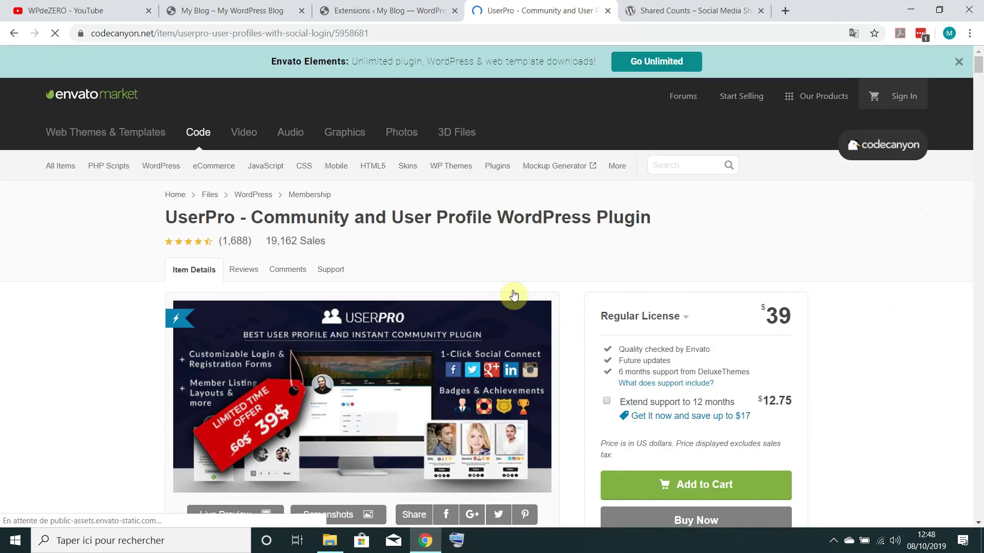
- Examine the UserPro page's feature descriptions, compatibility, add-ons and purchase options, and return to the Membership plugin list
scroll(518, 290, down, 5)
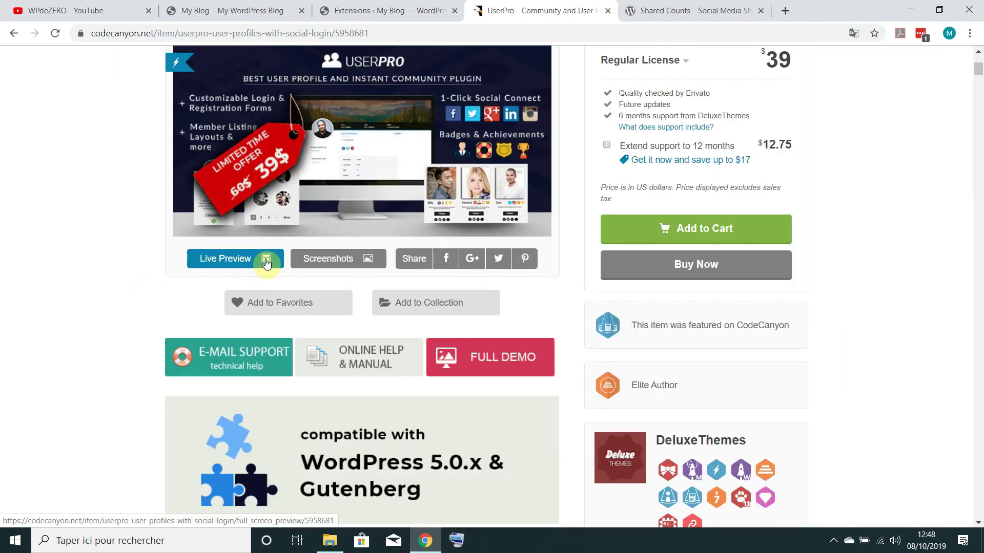
scroll(137, 286, down, 6)
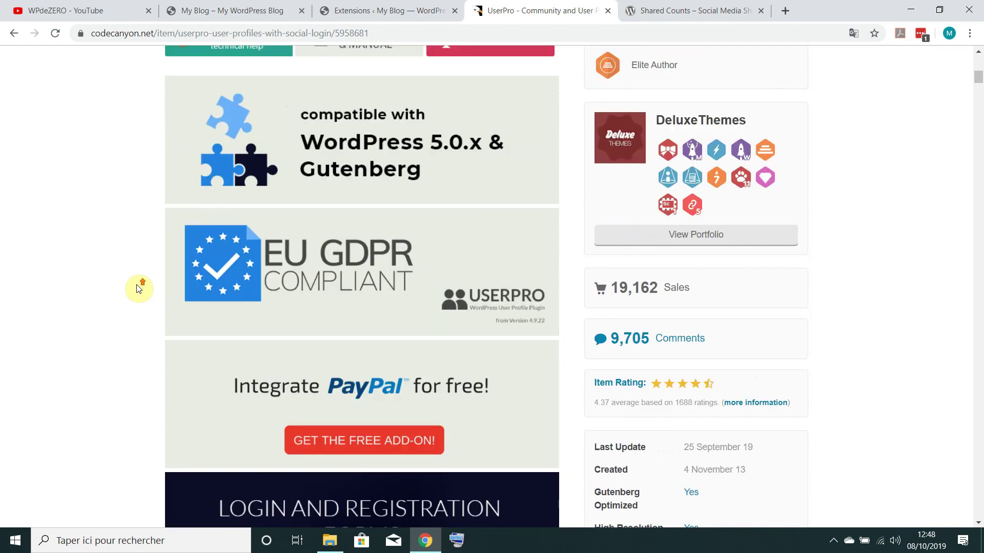
scroll(138, 289, down, 17)
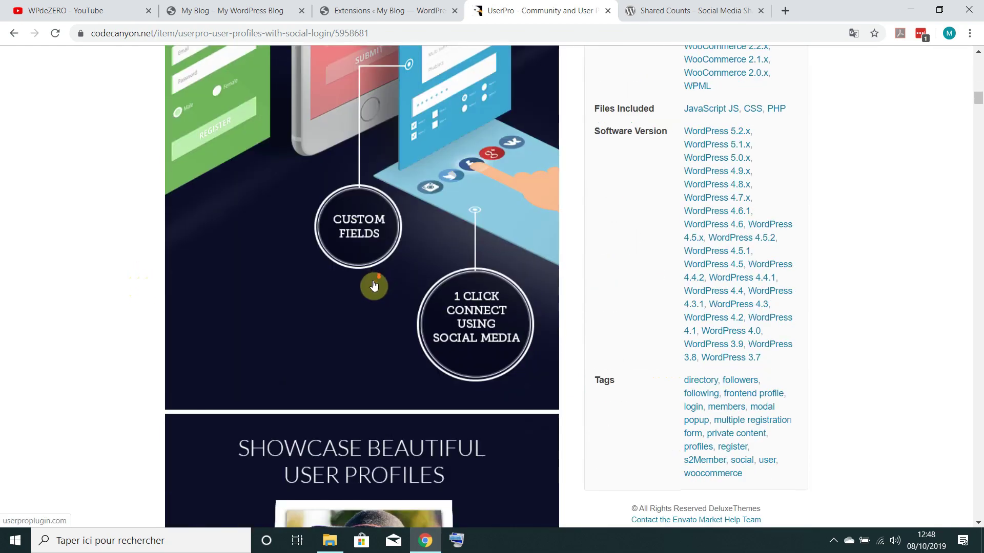
scroll(374, 286, down, 20)
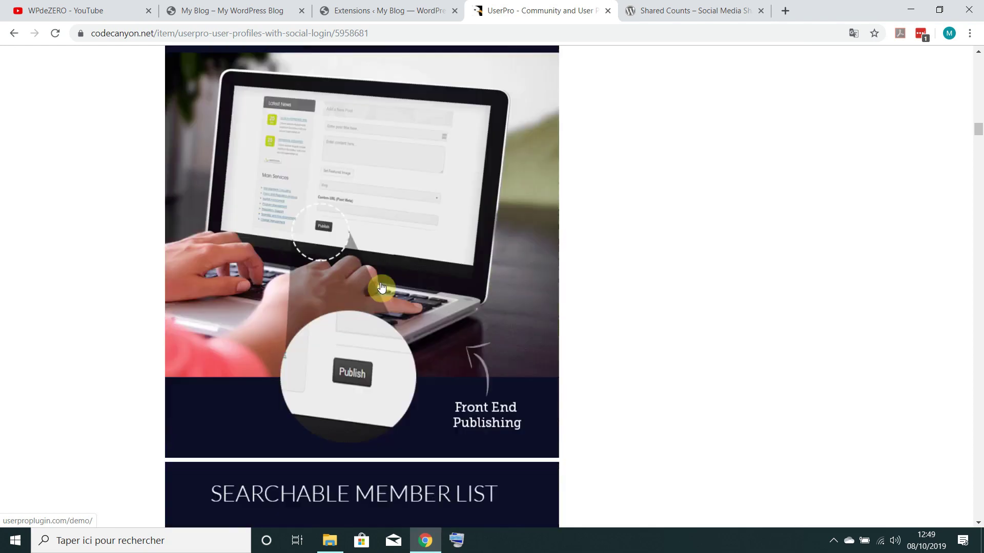
scroll(381, 288, down, 20)
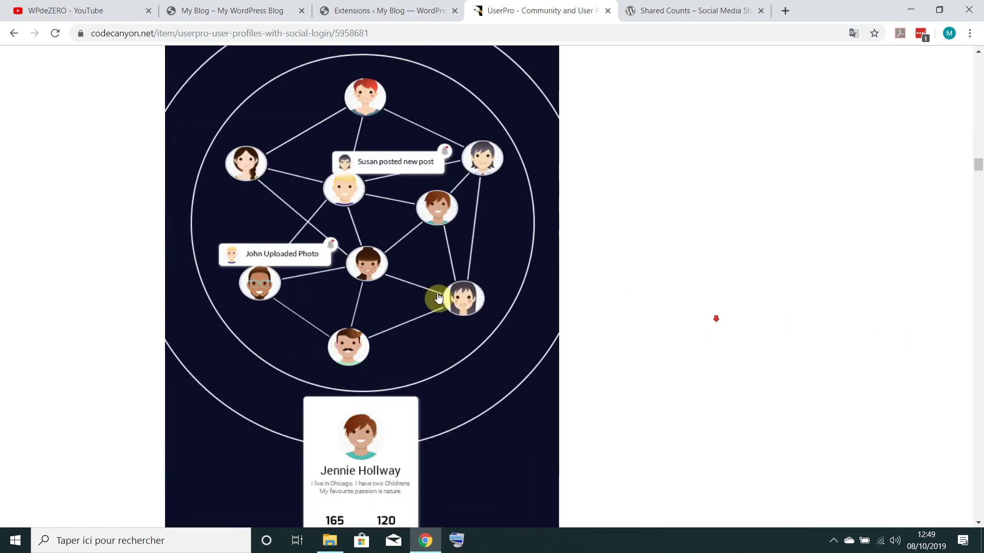
scroll(438, 297, down, 20)
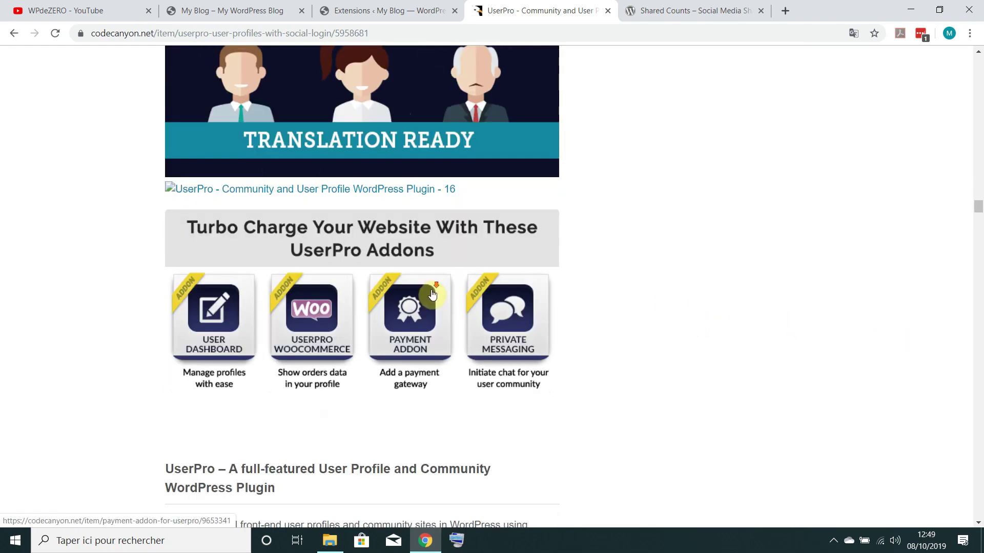
scroll(432, 294, down, 6)
drag(977, 209, 979, 68)
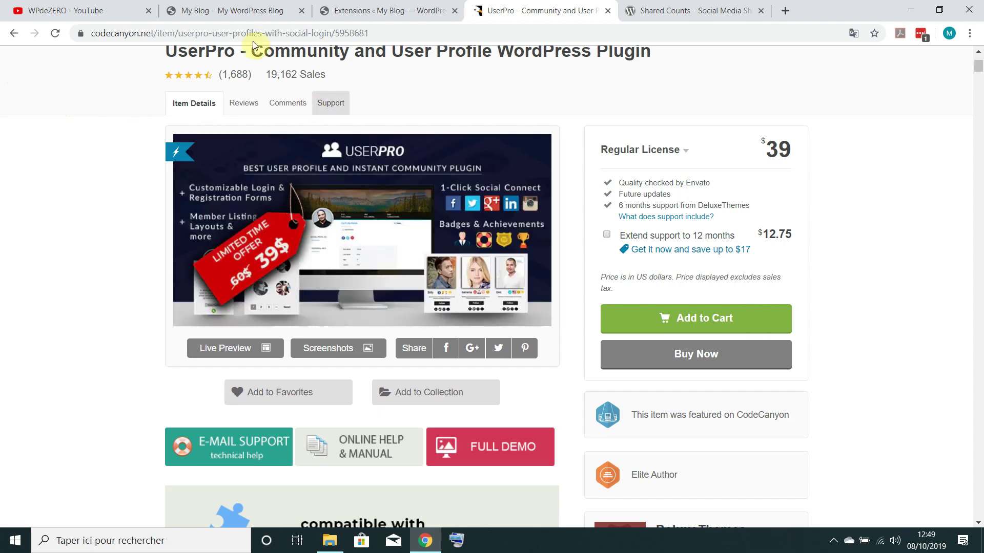
click(14, 32)
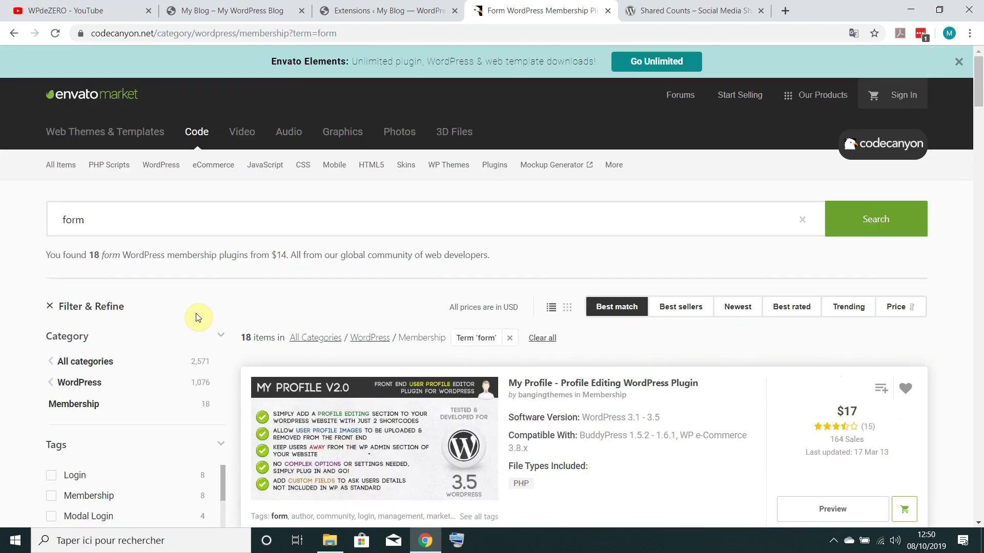